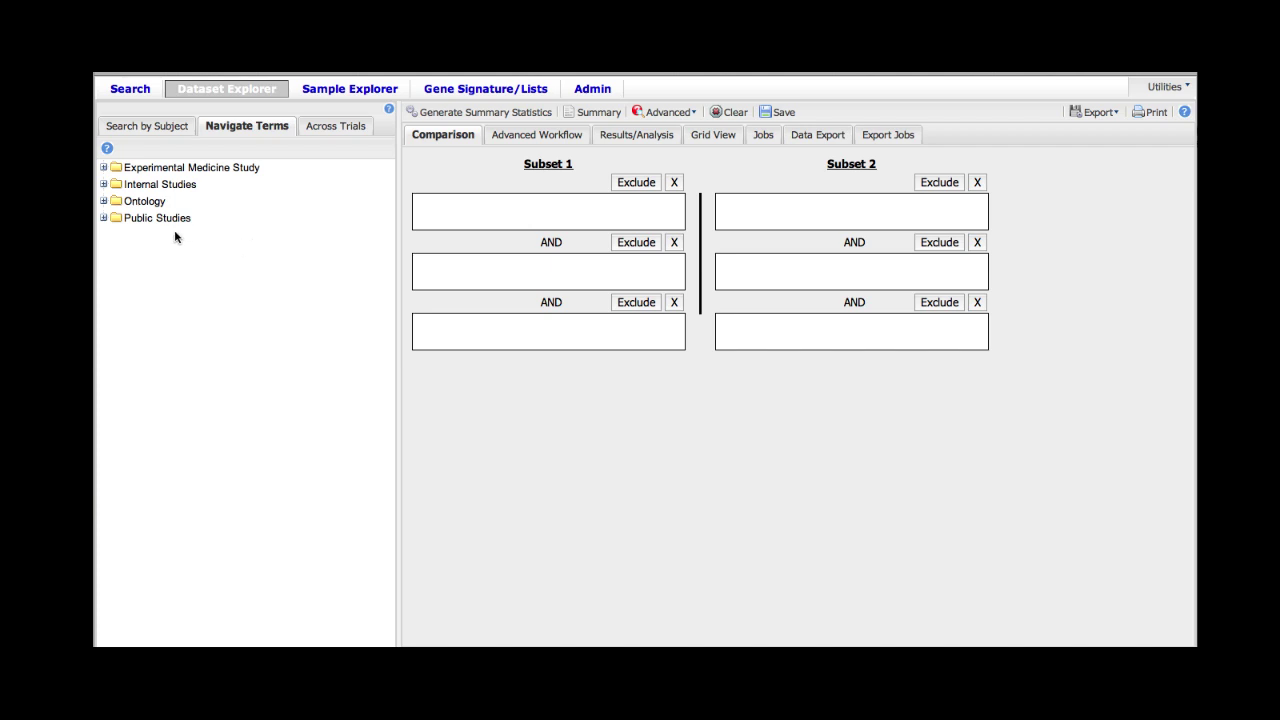
- Expand Public Studies, widen the tree panel, and expand the Smith_ColorectalCancer_GSE17536 (177) study
click(104, 218)
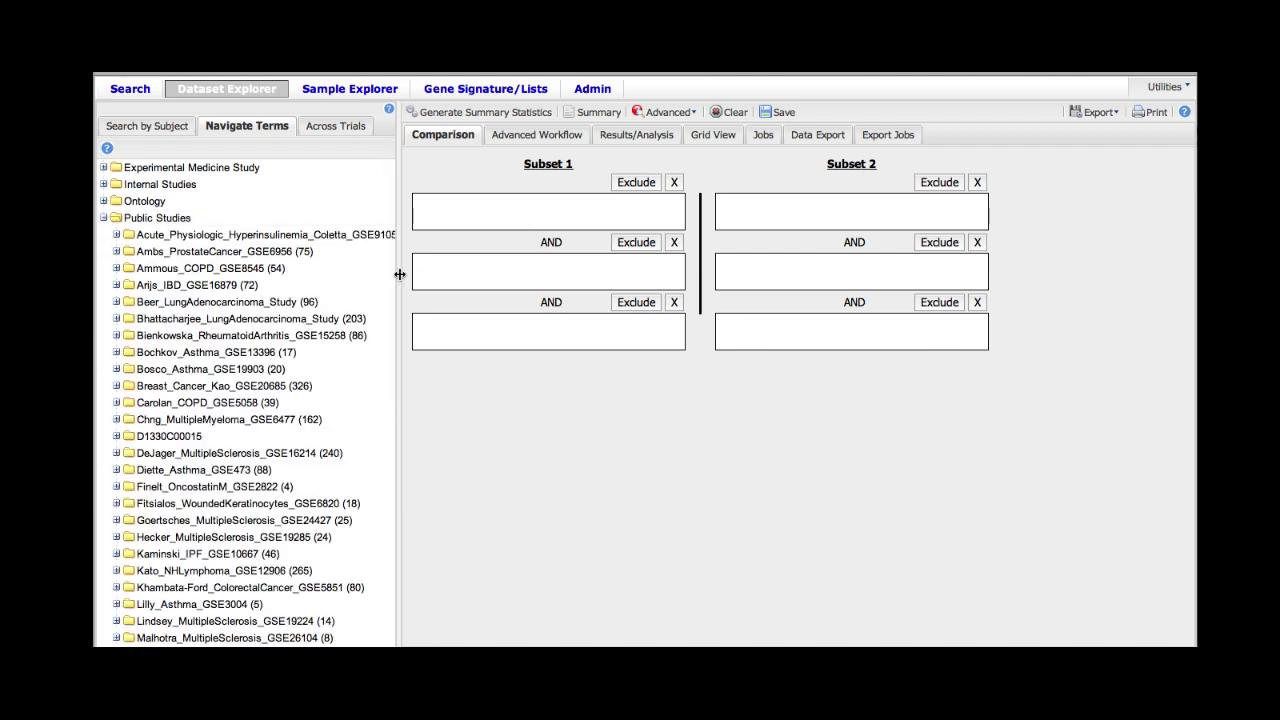
drag(399, 274, 442, 279)
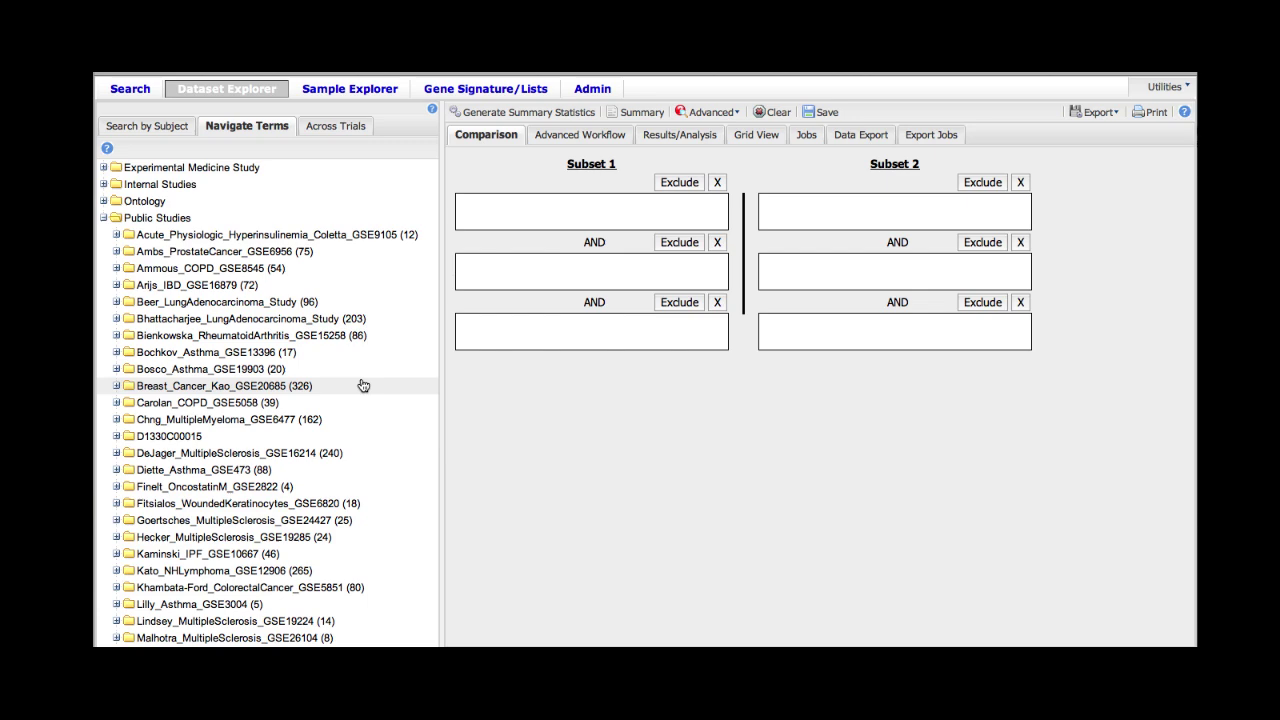
scroll(363, 386, down, 5)
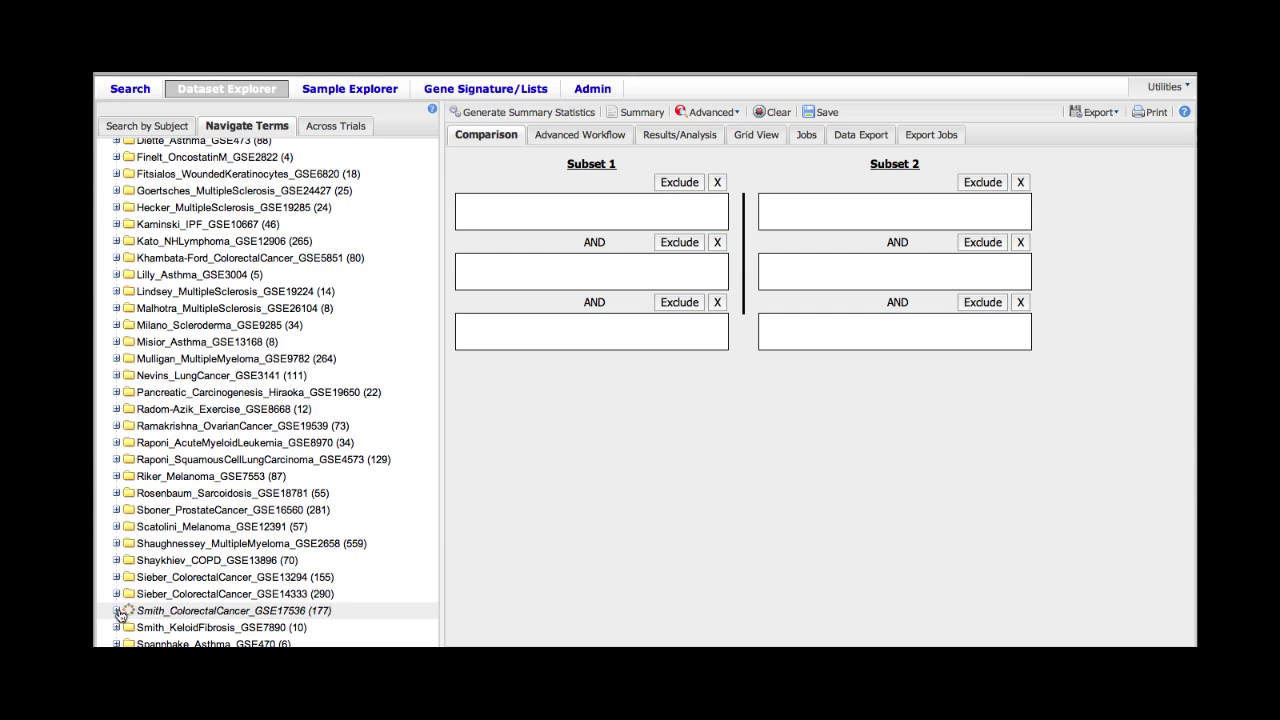
click(117, 611)
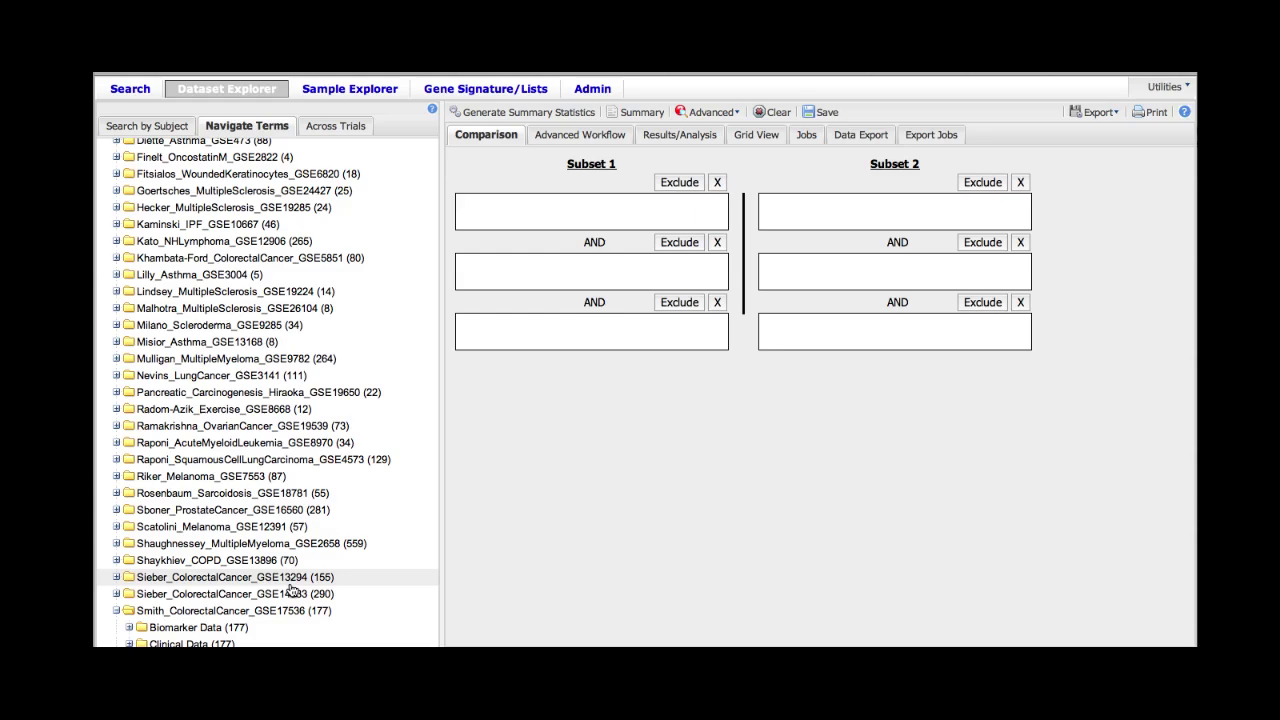
scroll(291, 589, down, 5)
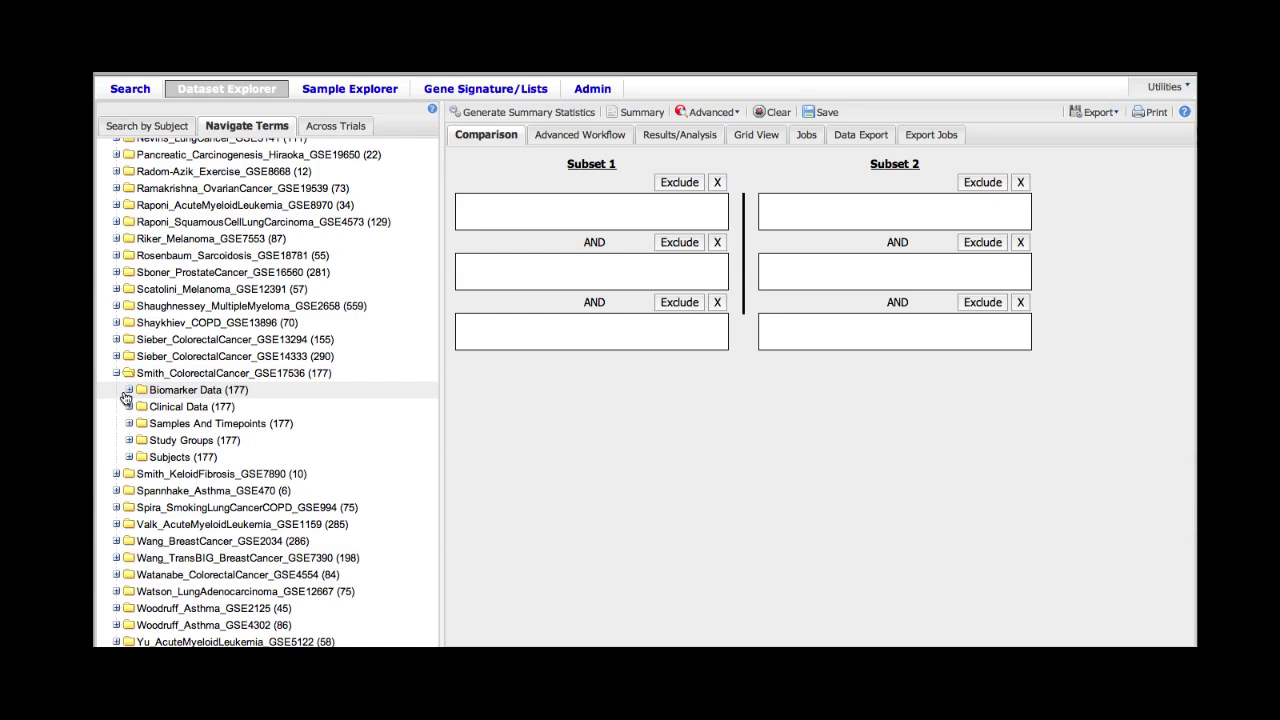
- Expand Biomarker Data down to Colorectal Tissue, and Subjects > Demographics > Race in the tree
click(130, 390)
click(142, 408)
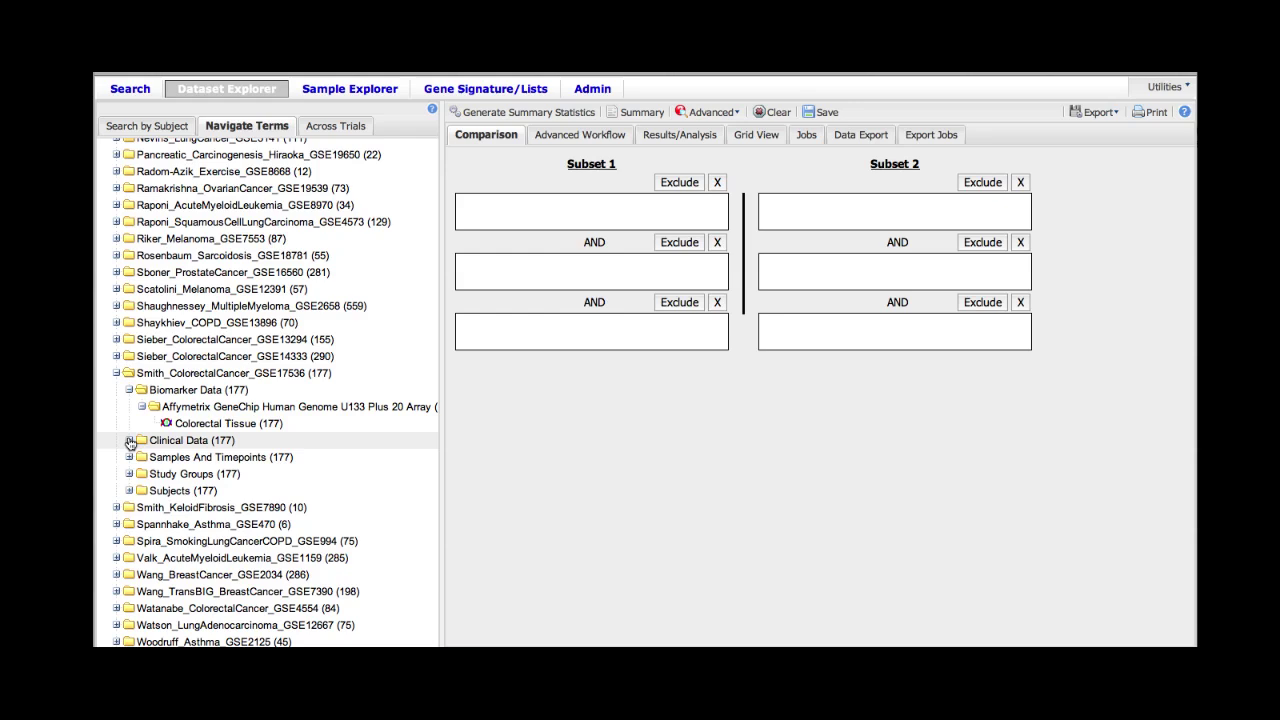
click(129, 491)
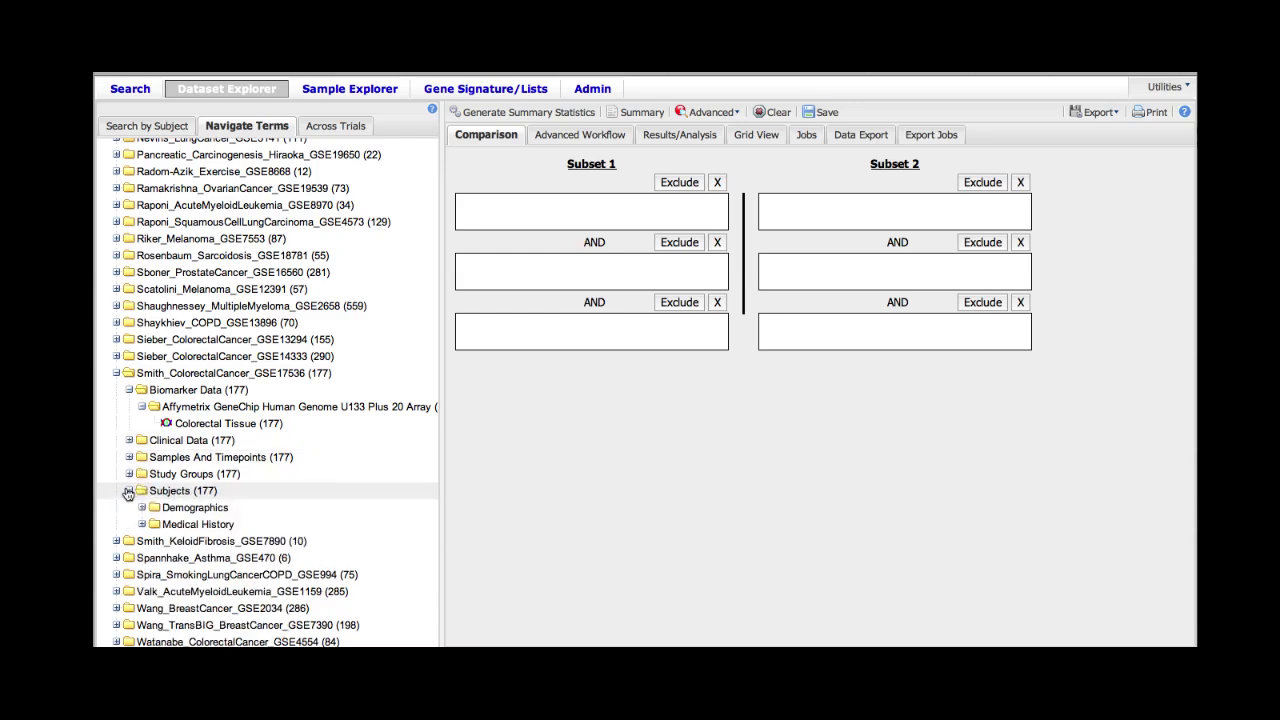
click(145, 512)
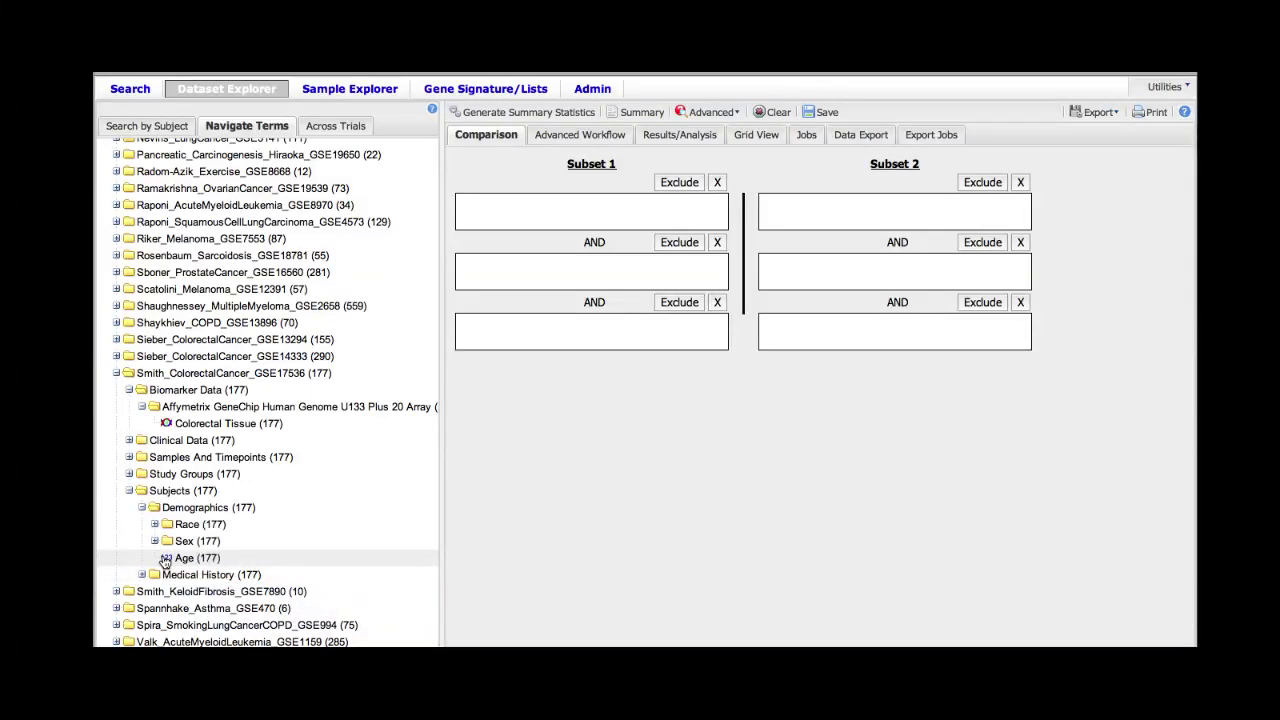
click(155, 525)
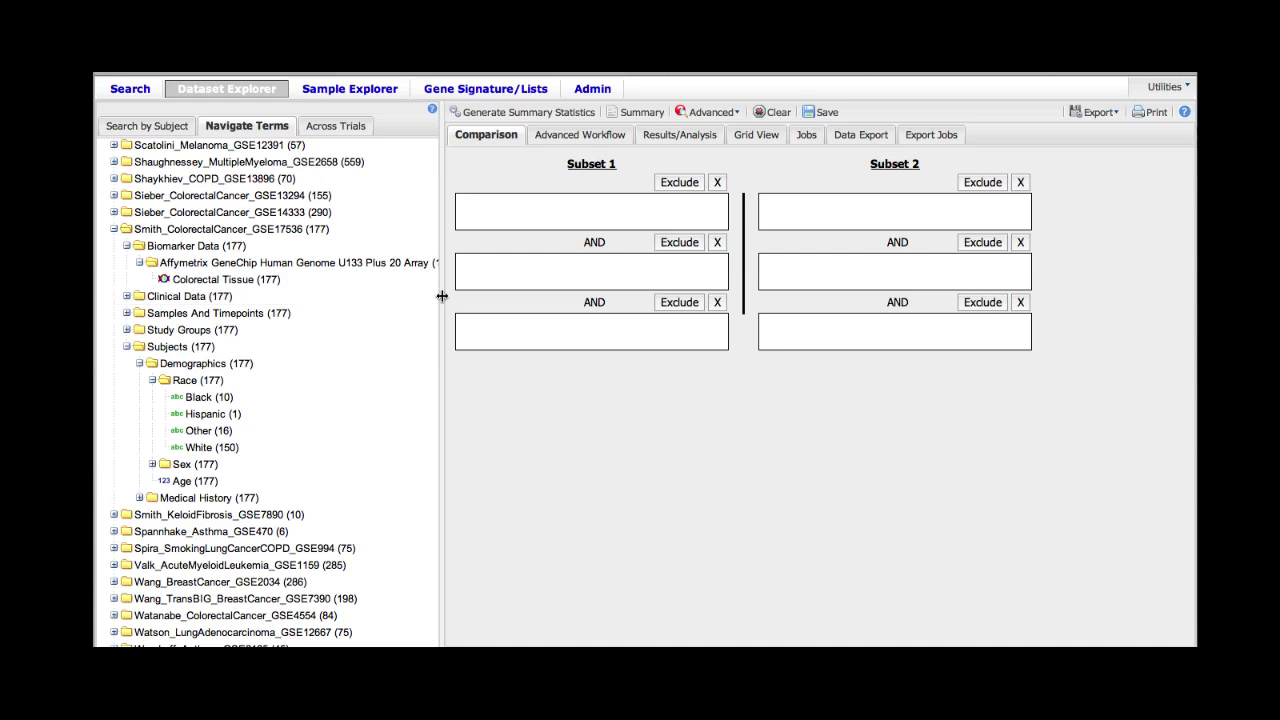
- Widen the tree and expand Medical History > Cancer Characteristics > Tumor Differentiation to show its grades
drag(442, 296, 481, 296)
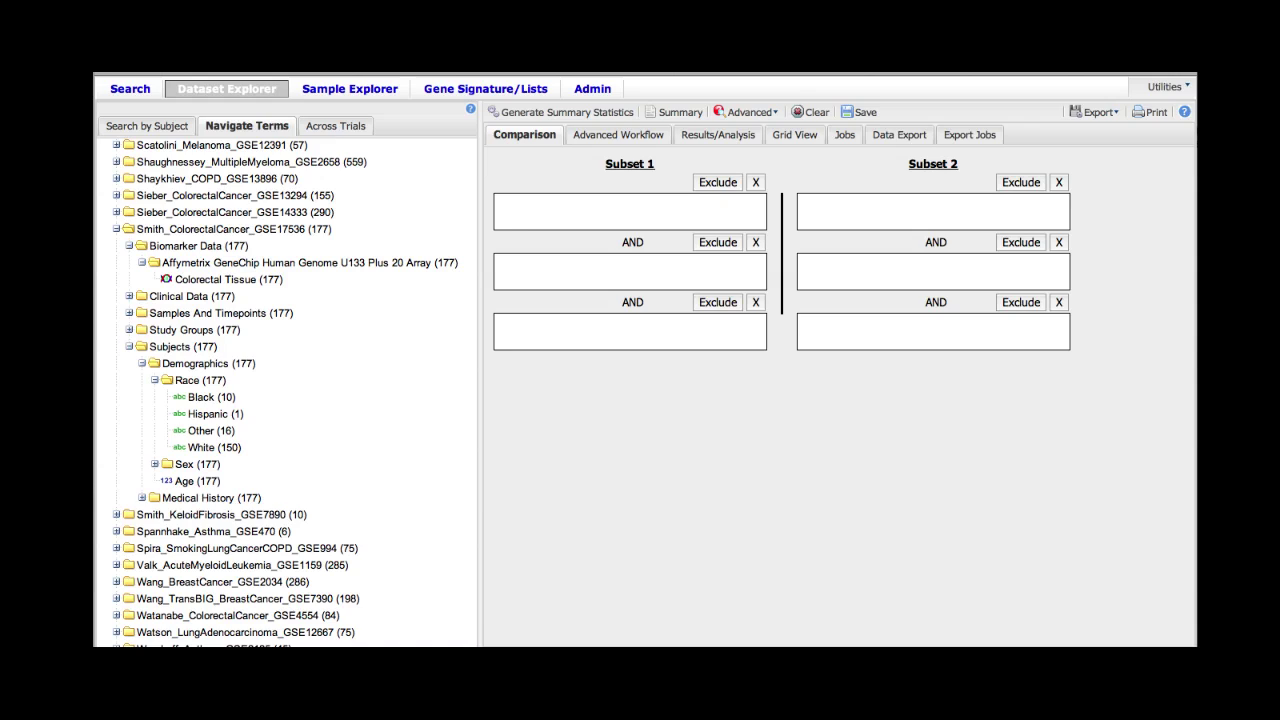
click(149, 466)
click(142, 498)
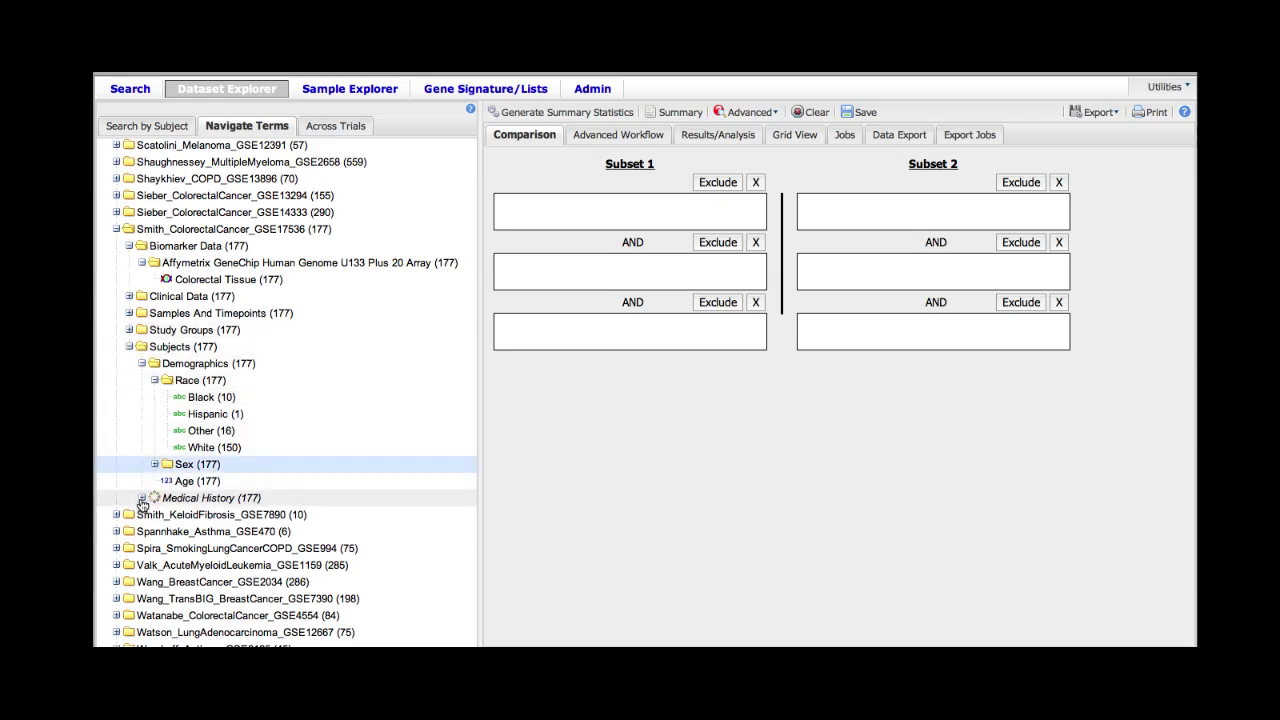
click(155, 515)
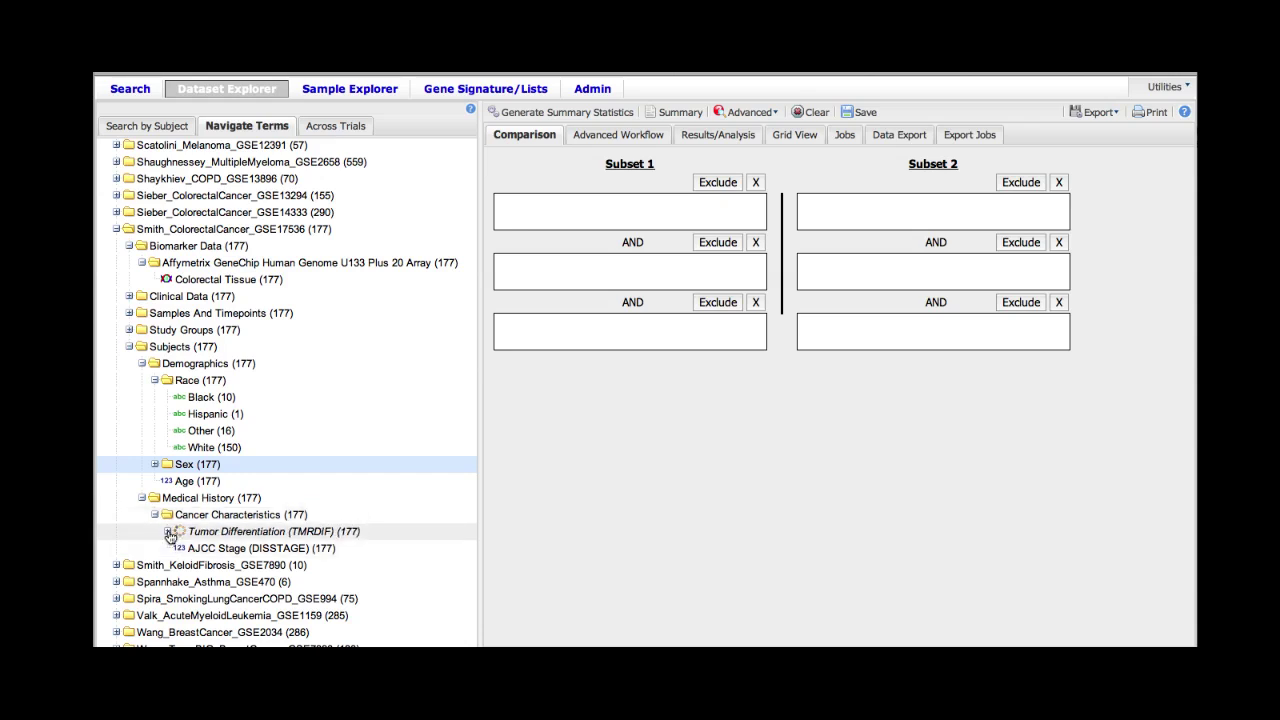
click(168, 532)
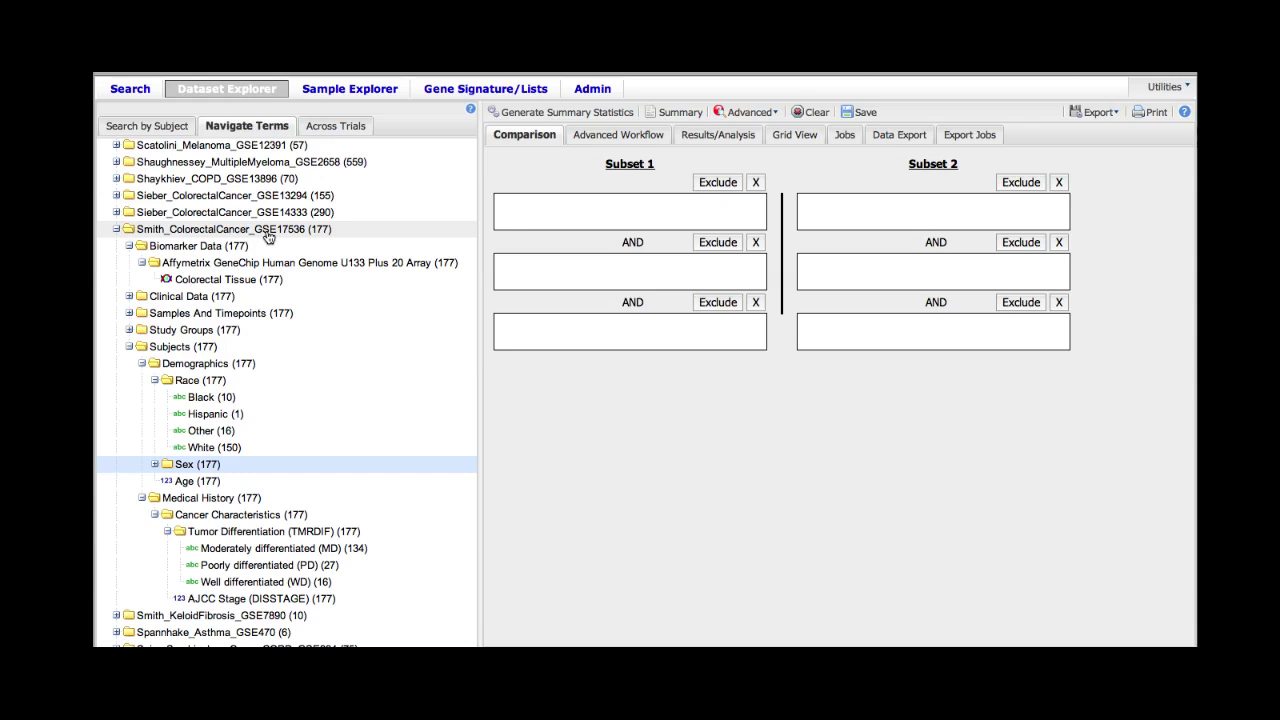
right_click(268, 237)
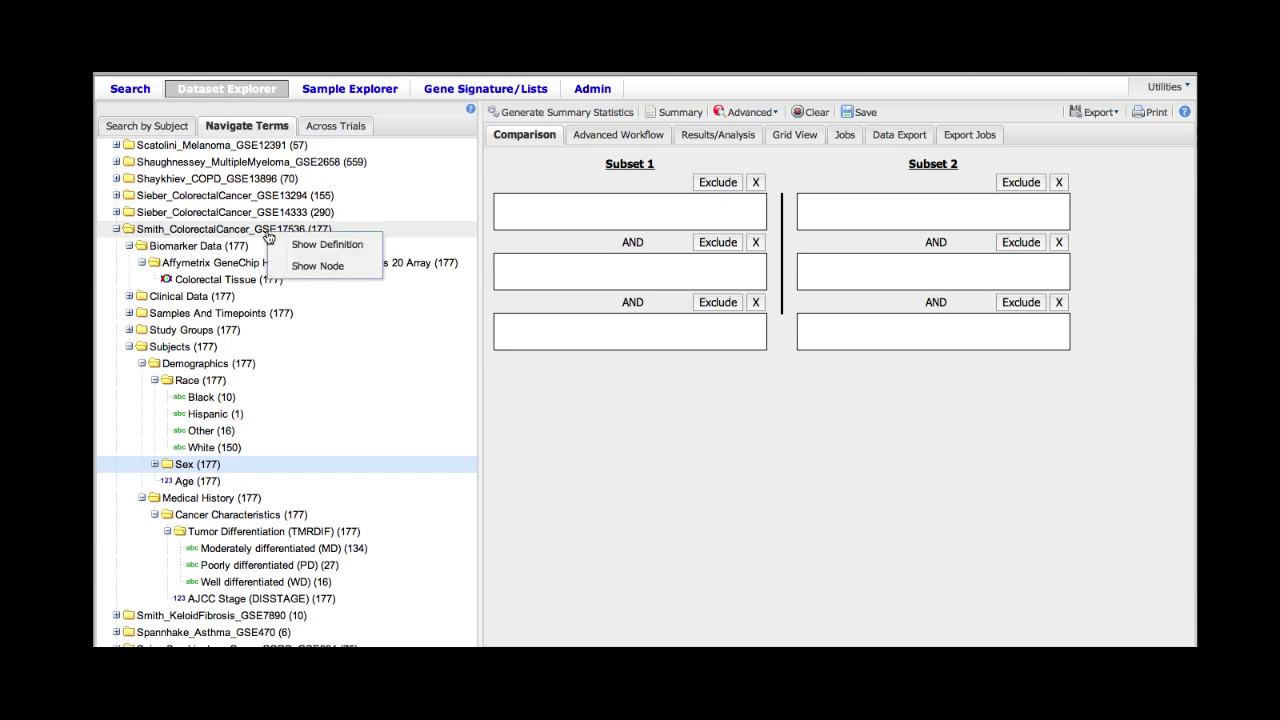
click(320, 252)
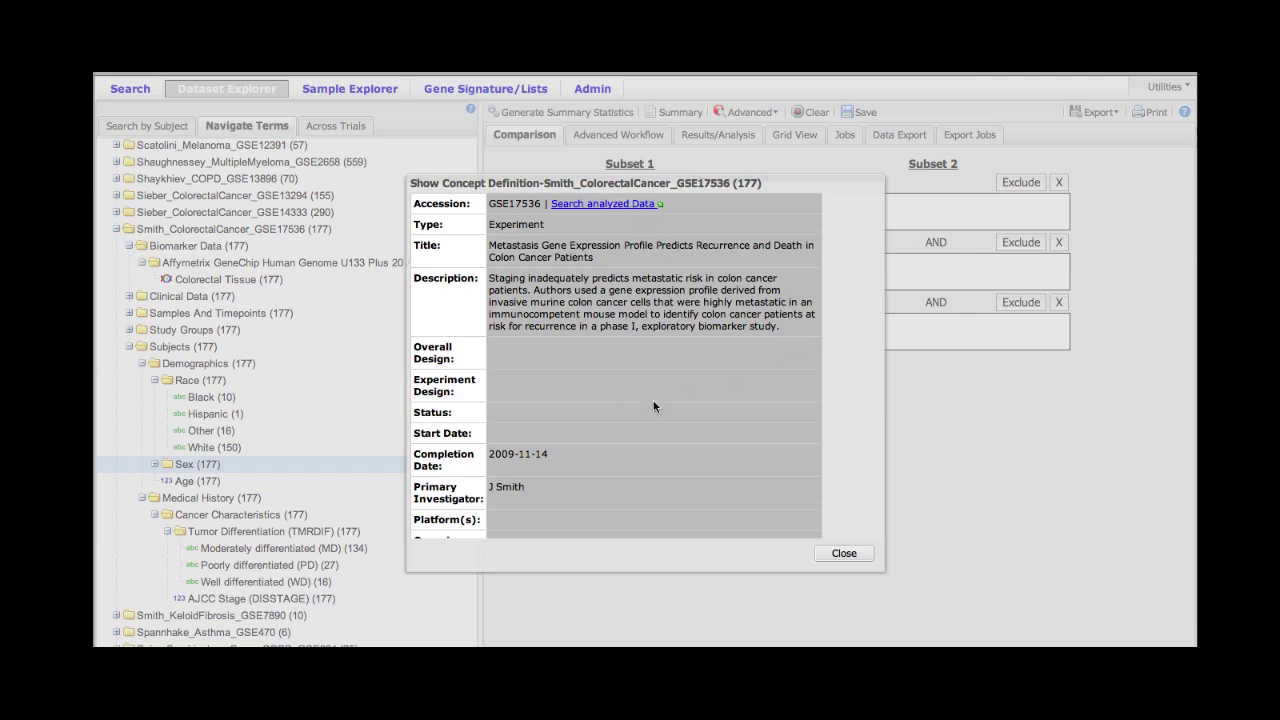
click(845, 554)
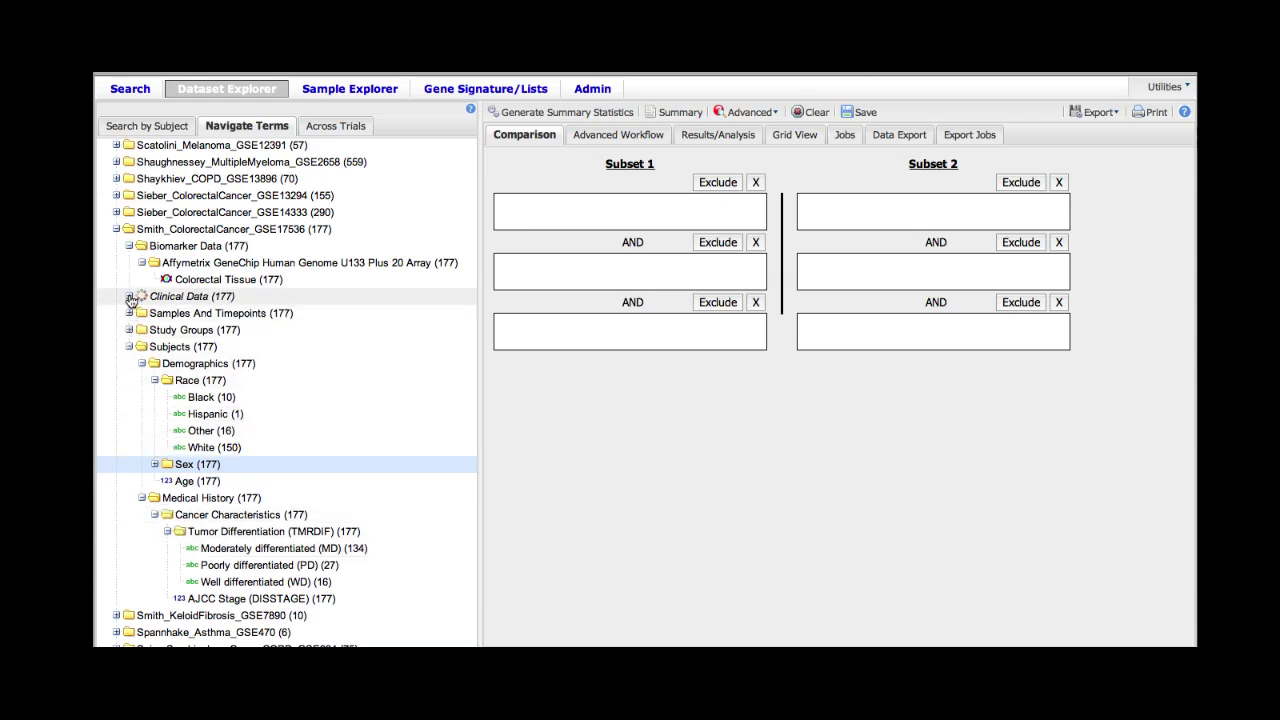
- Expand Clinical Data to list the death, disease progression and survival-month terms
click(129, 297)
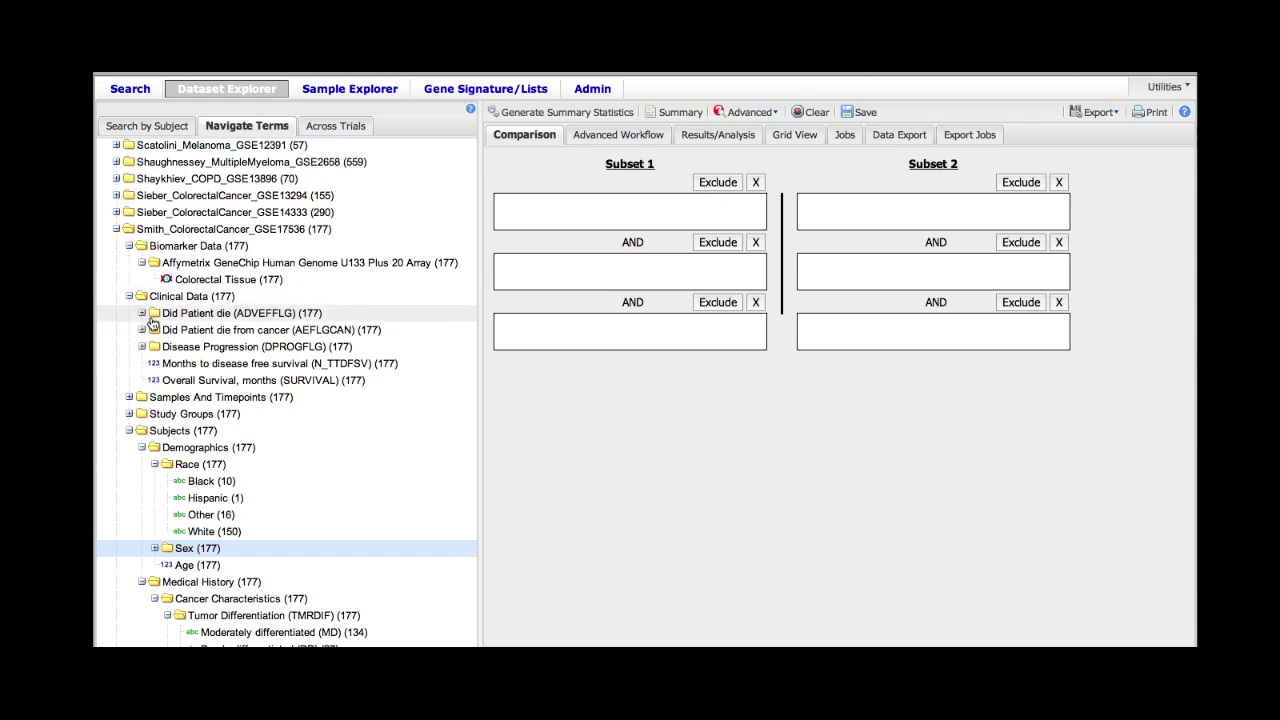
- Put Did Patient die 'No' (104) into Subset 1 and 'Yes' (73) into Subset 2
click(142, 314)
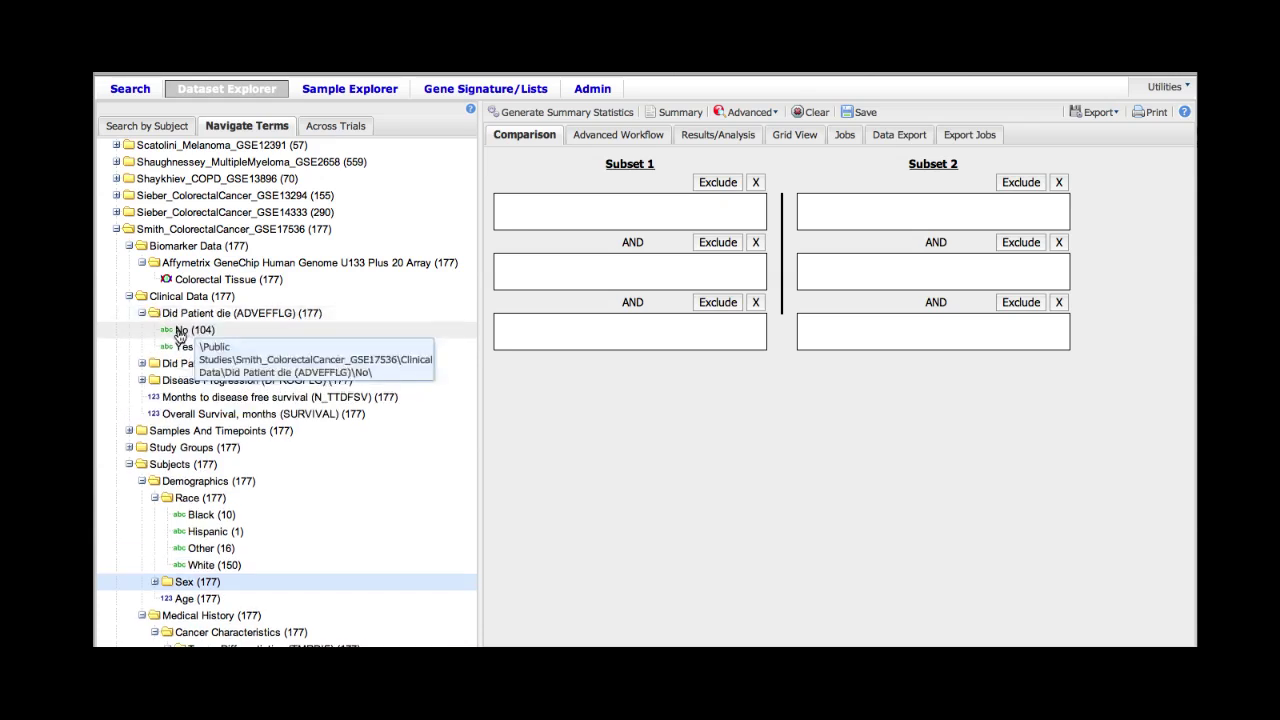
drag(180, 333, 609, 210)
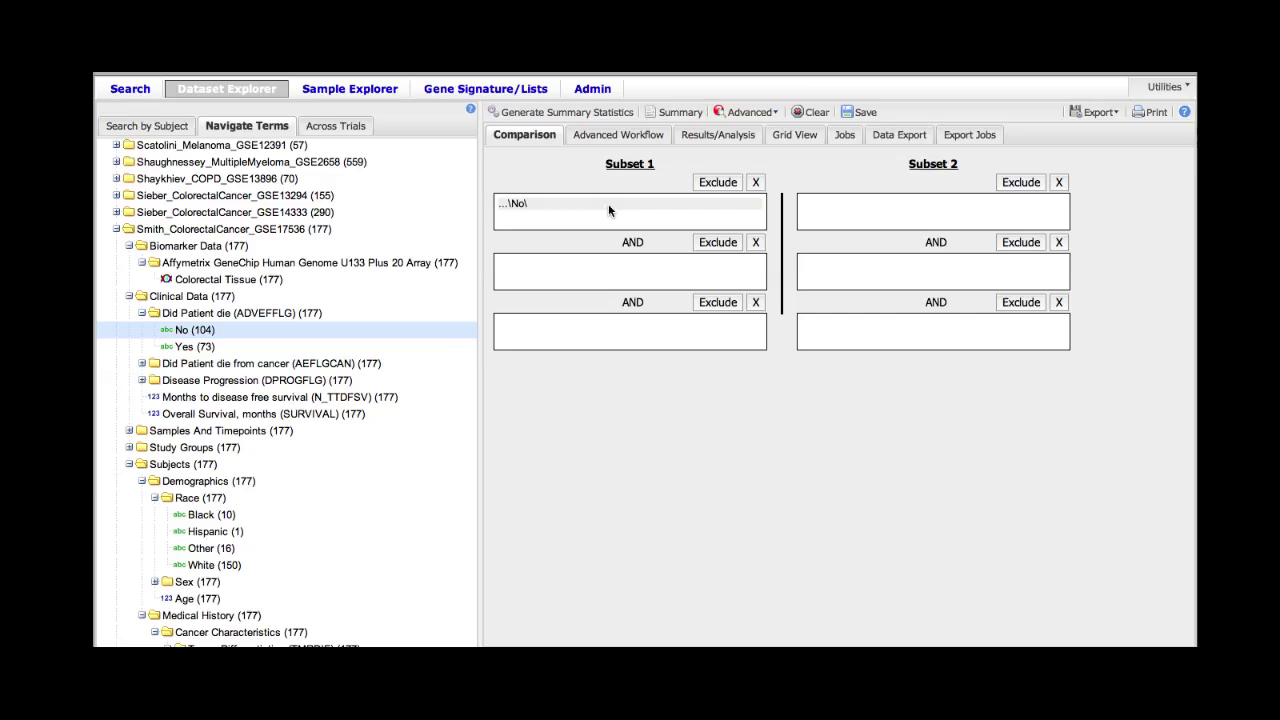
drag(183, 352, 882, 215)
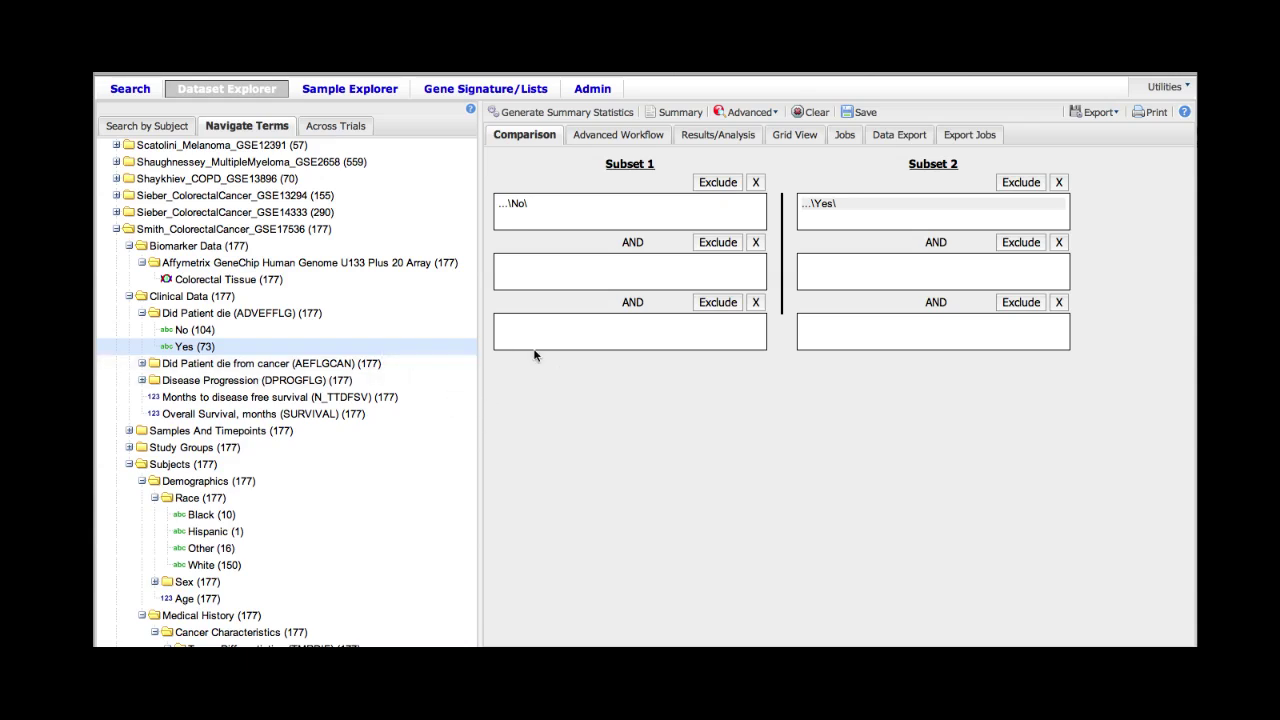
- Generate summary statistics comparing 104 versus 73 subjects, with mean ages 65.31 and 65.73
click(539, 114)
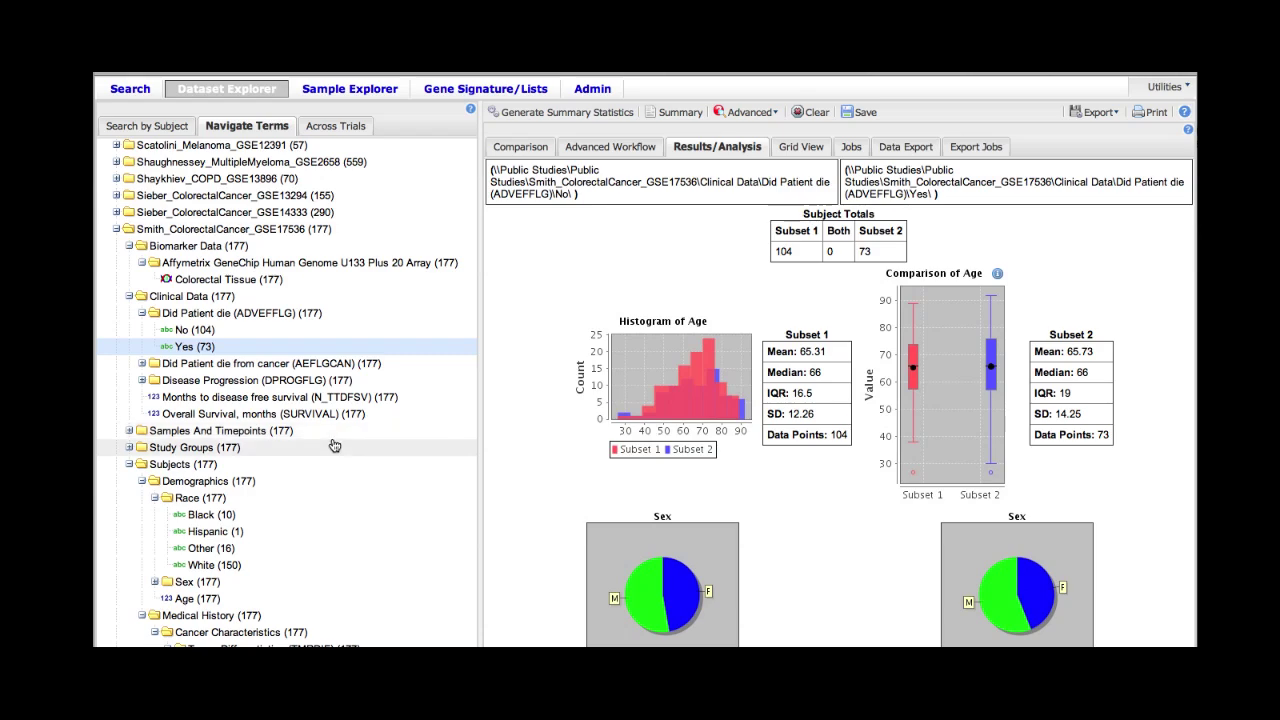
scroll(335, 446, down, 5)
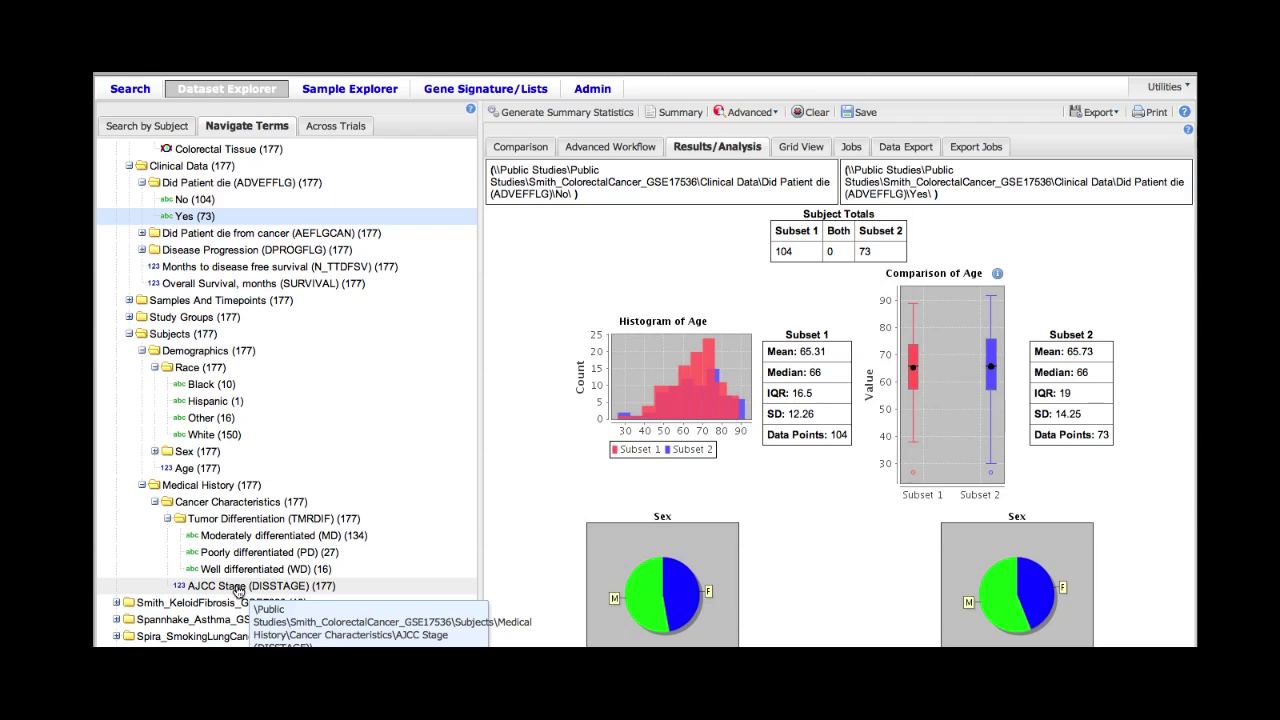
- Add AJCC Stage (DISSTAGE) to the analysis: means 2.25 vs 3.16, p = 1.9705e-10
drag(238, 591, 583, 395)
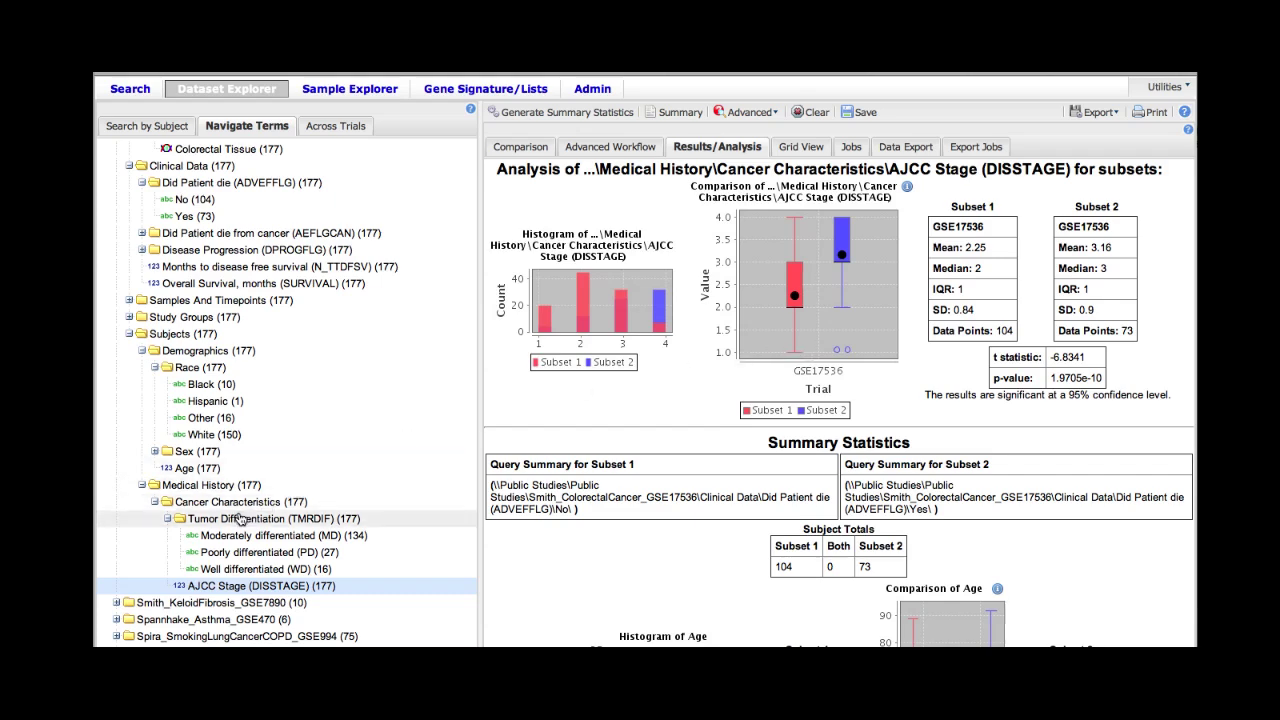
- Add Tumor Differentiation (TMRDIF) to the analysis: chi-squared 5.5165, p = 0.063402
drag(240, 521, 575, 408)
drag(575, 408, 568, 385)
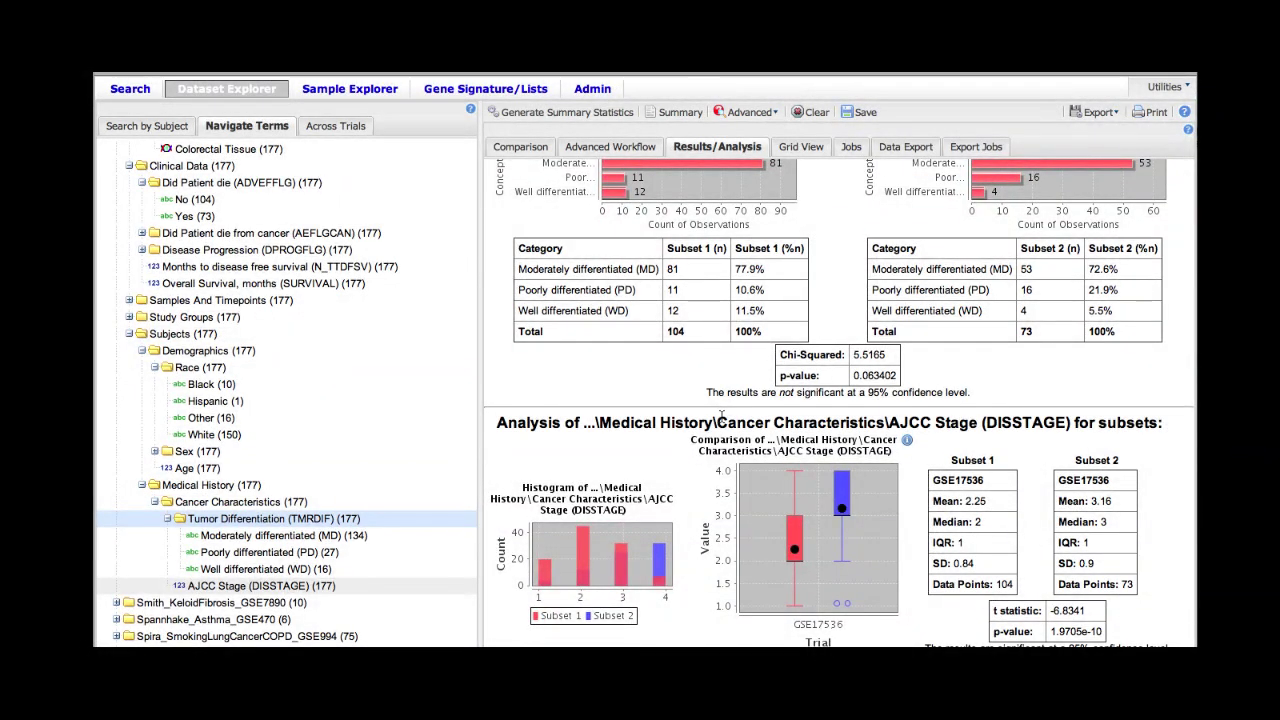
scroll(721, 422, down, 1)
scroll(721, 422, up, 3)
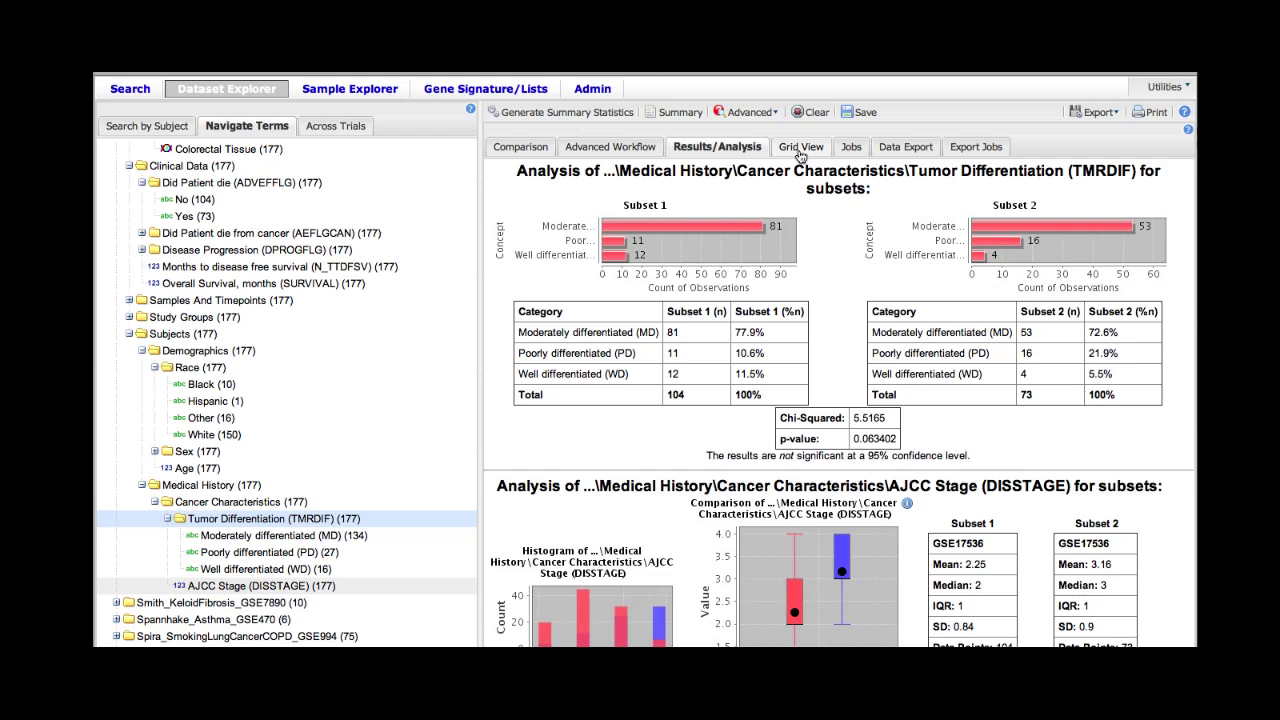
- Switch to Grid View and widen the Subject, Subset, Race, No and AJCC Stage columns
click(802, 147)
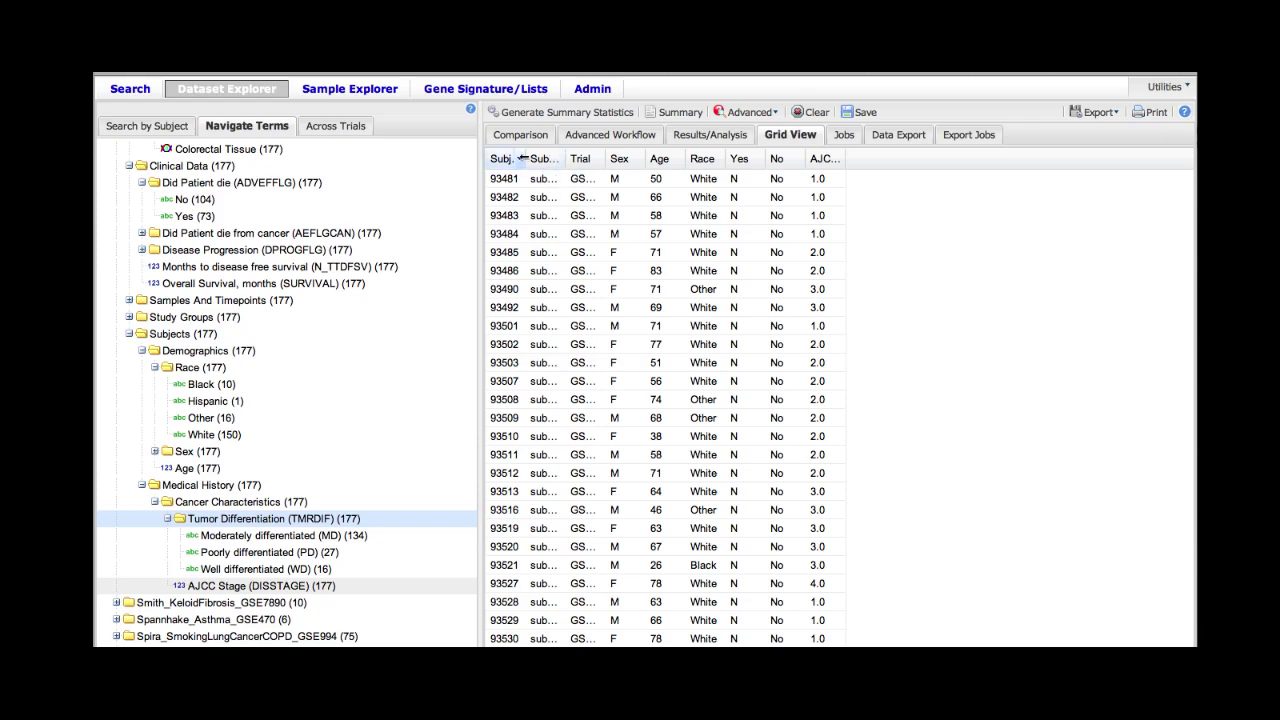
drag(522, 158, 542, 158)
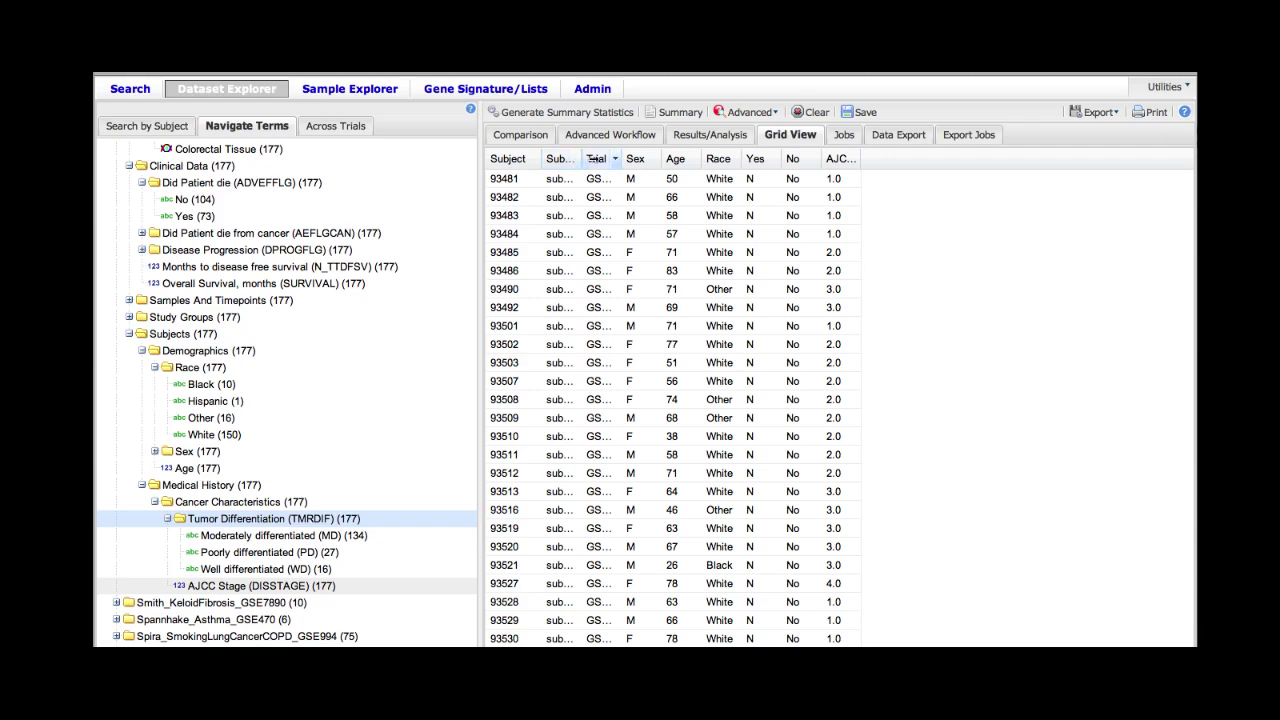
drag(584, 158, 857, 157)
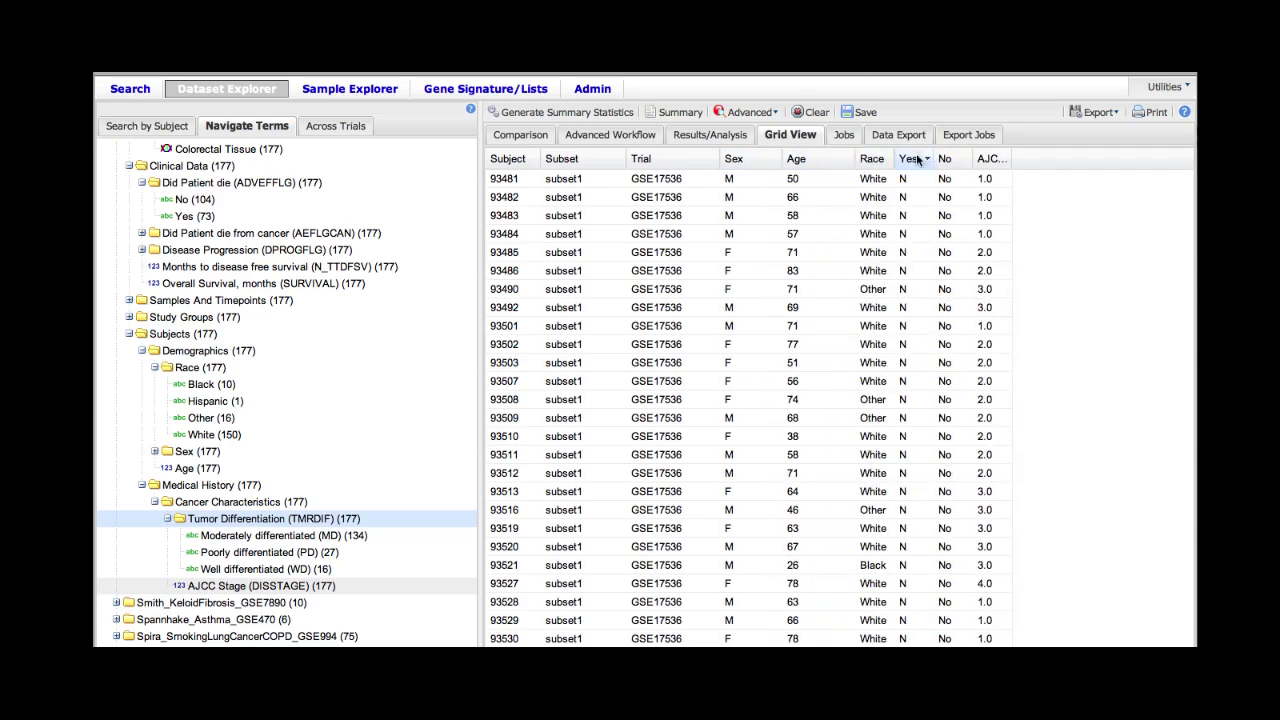
drag(890, 157, 971, 160)
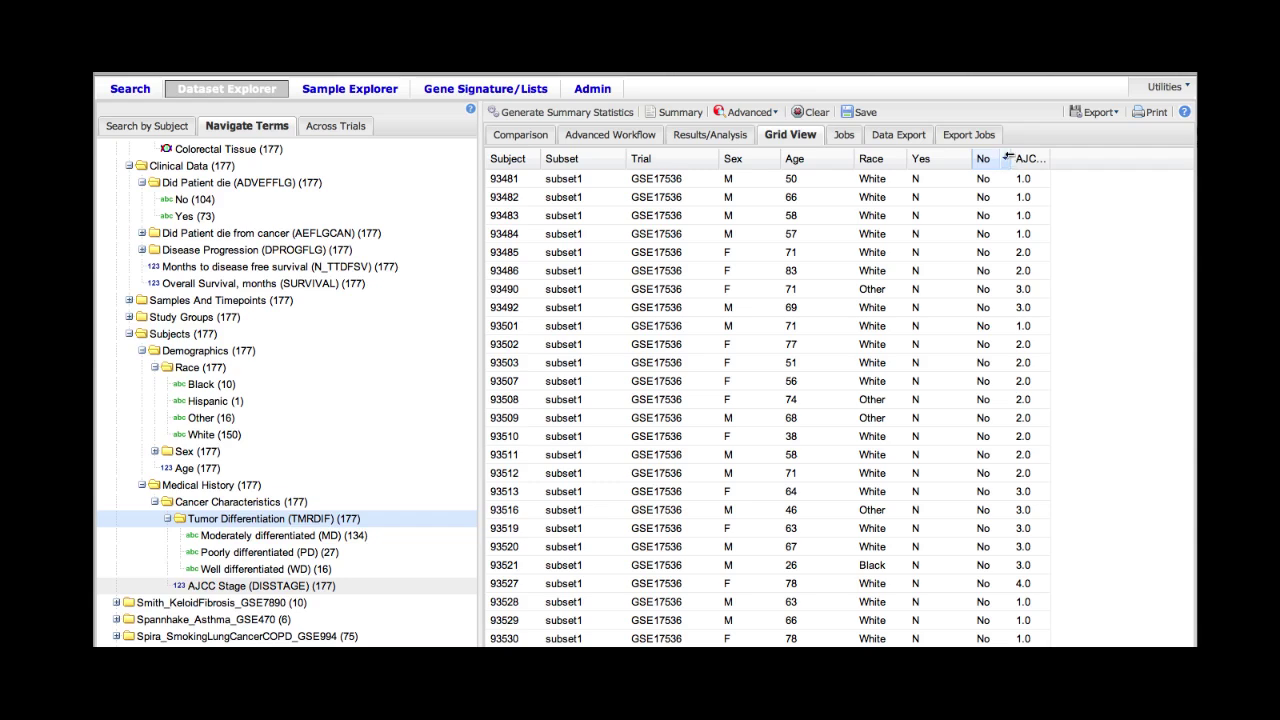
drag(1006, 157, 1026, 160)
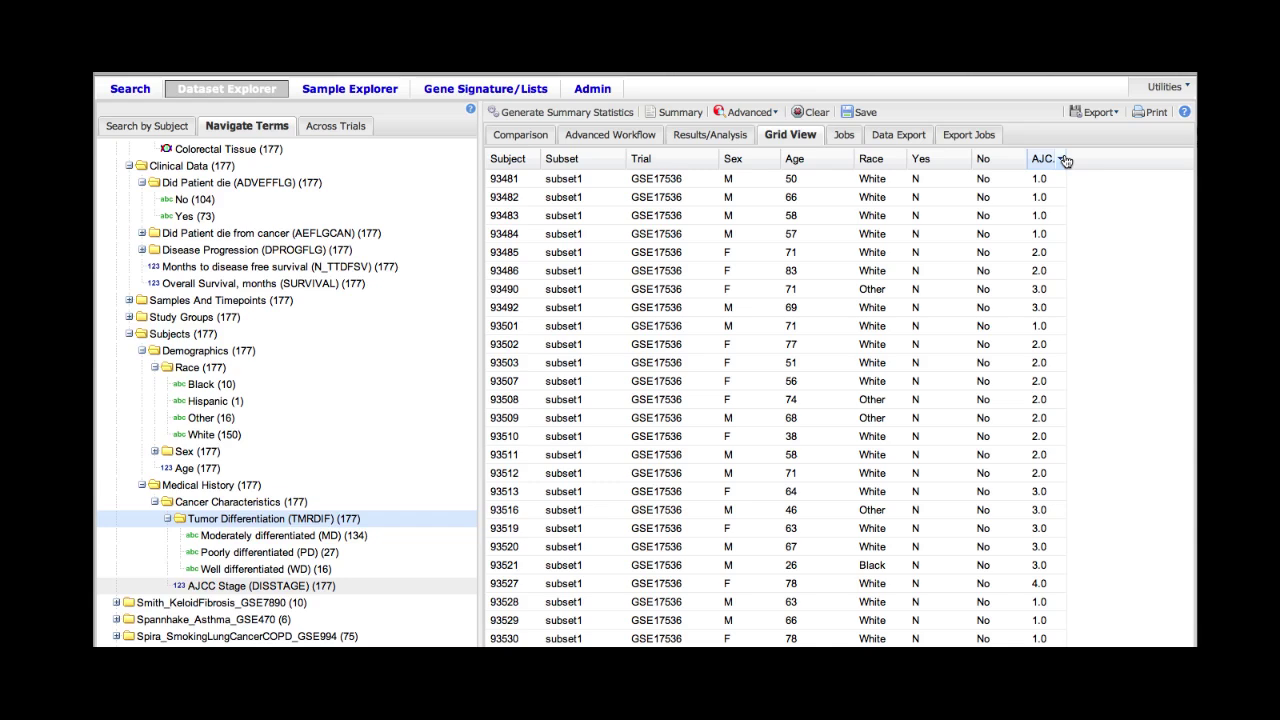
drag(1067, 158, 1144, 160)
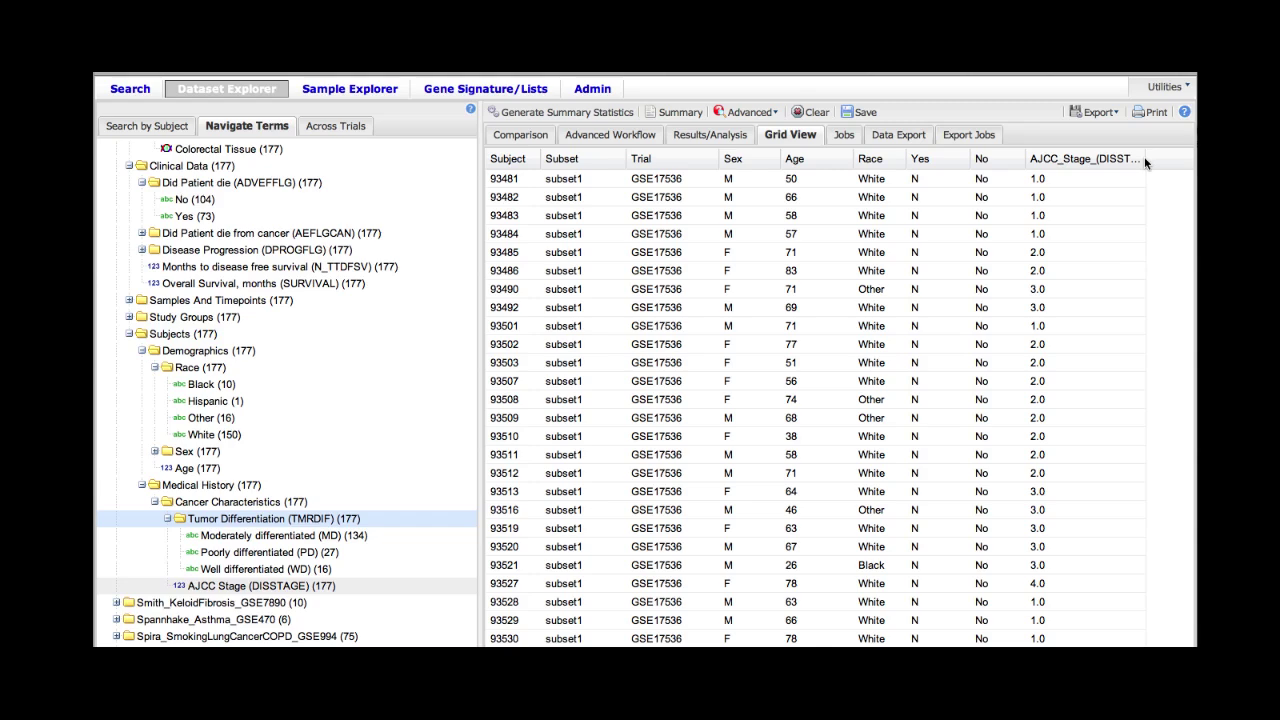
scroll(986, 272, down, 5)
- Show the Export menu with Summary Statistics and Gene Expression/RBM Datasets options
click(1098, 112)
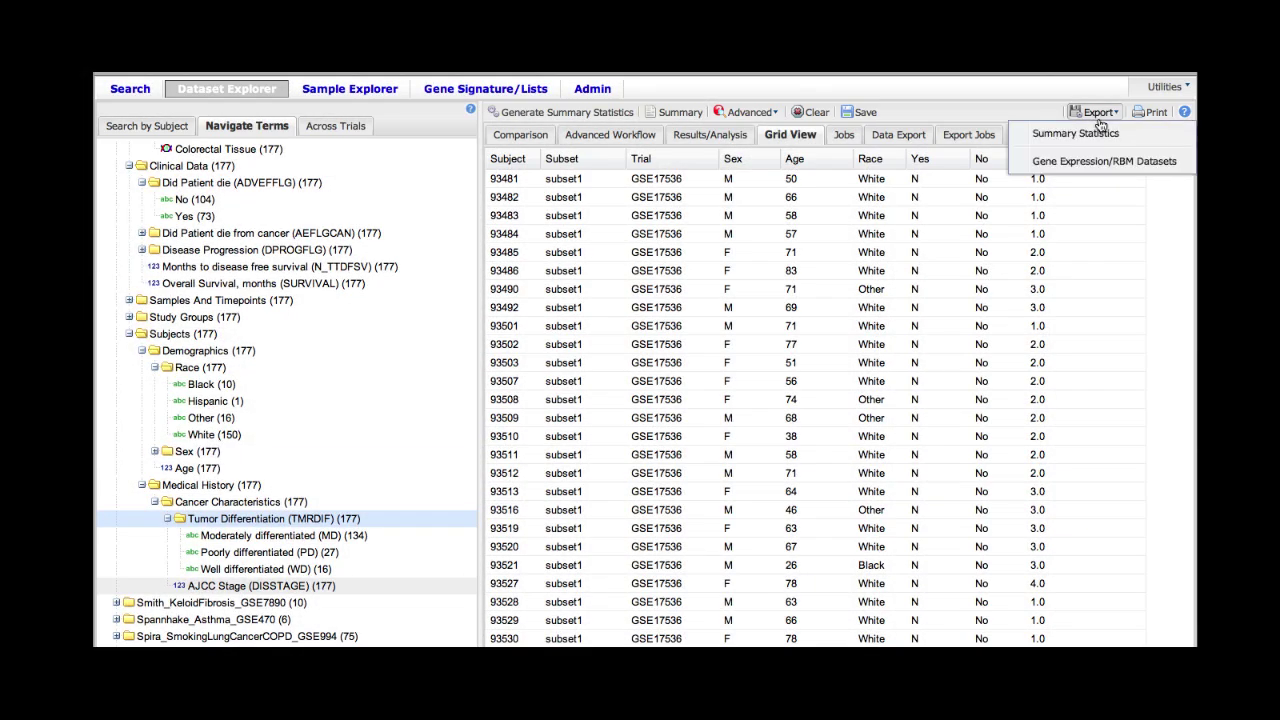